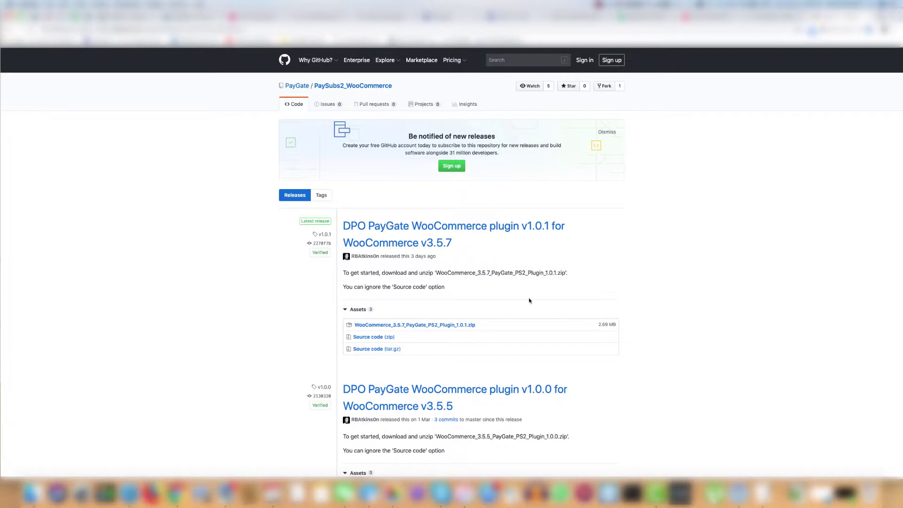
# Download WooCommerce_3.5.7_PayGate_PS2_Plugin_1.0.1.zip from the v1.0.1 release and unzip it.
pyautogui.click(460, 326)
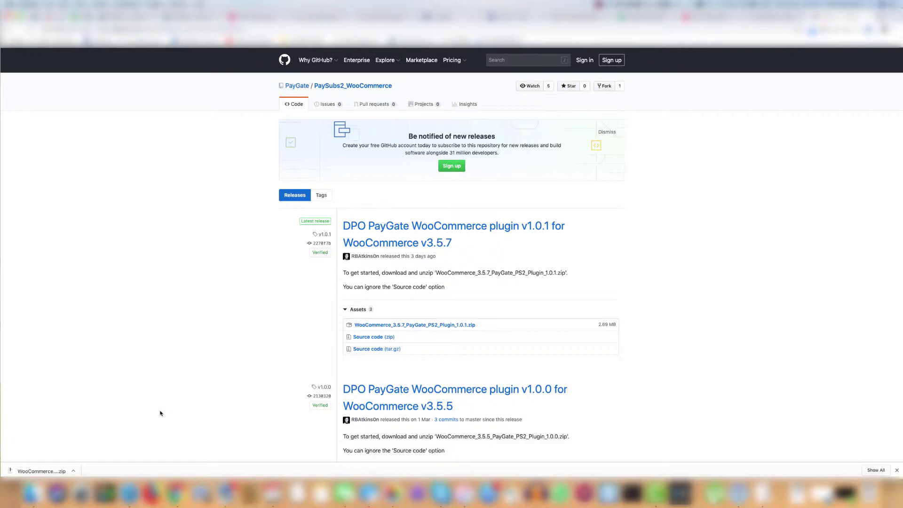
pyautogui.click(61, 470)
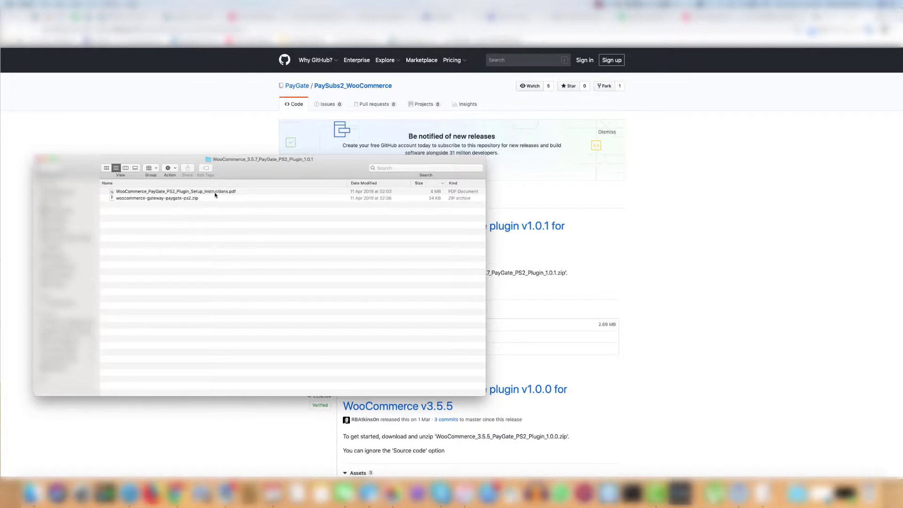
# Open WooCommerce_PayGate_PS2_Plugin_Setup_Instructions.pdf and read the automatic and manual installation instructions.
pyautogui.doubleClick(232, 193)
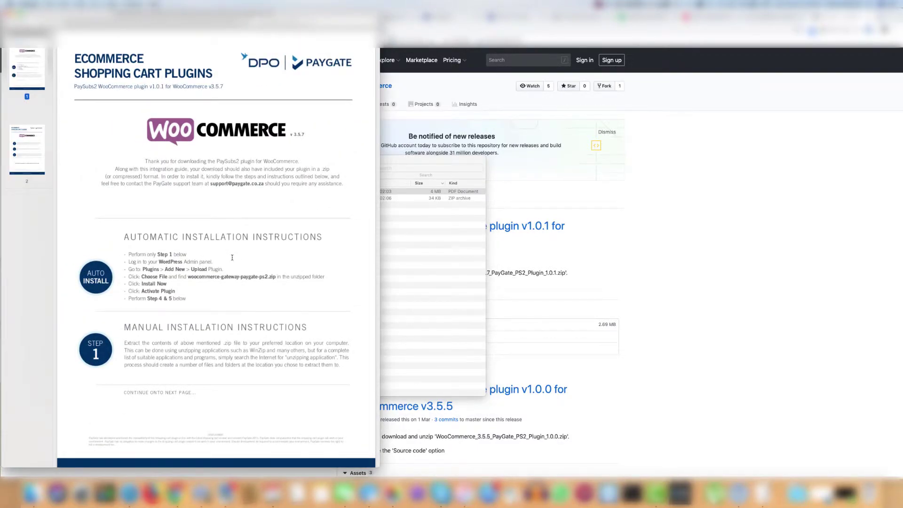
pyautogui.scroll(-5, 228, 217)
pyautogui.scroll(5, 234, 253)
pyautogui.scroll(-15, 153, 350)
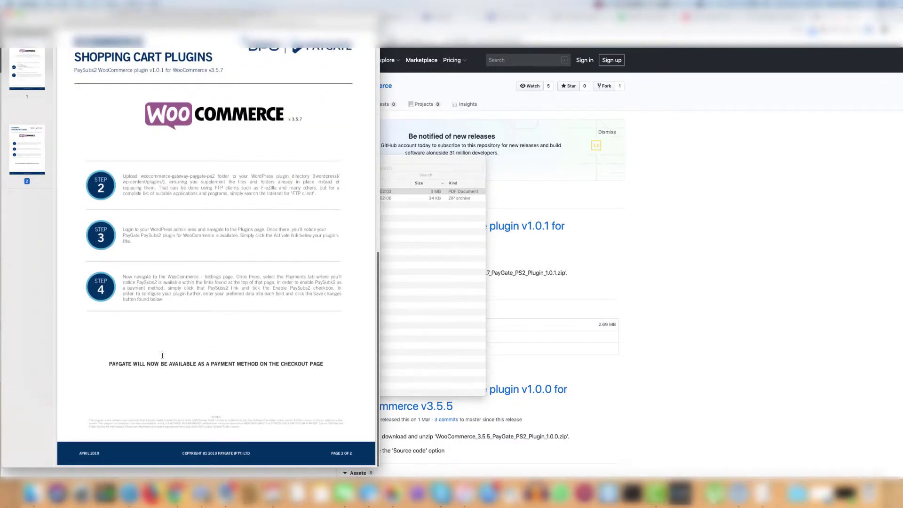
pyautogui.scroll(10, 167, 348)
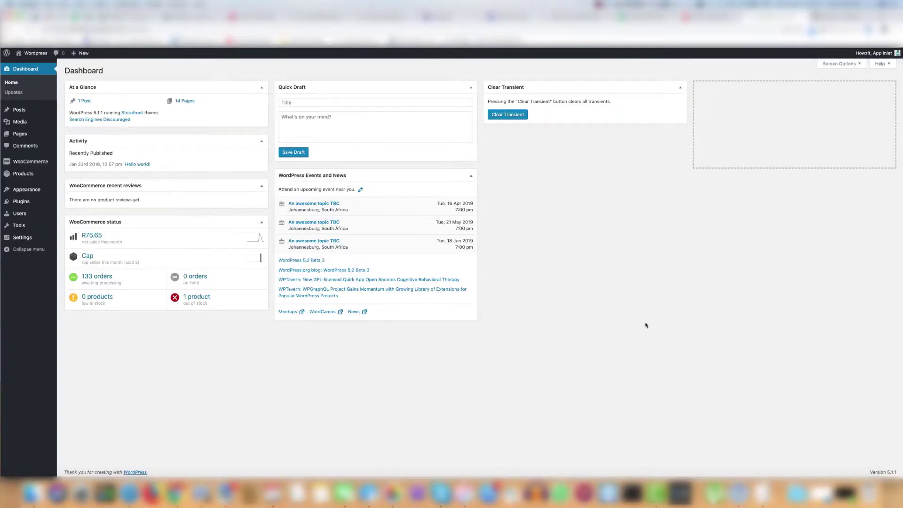
pyautogui.click(202, 493)
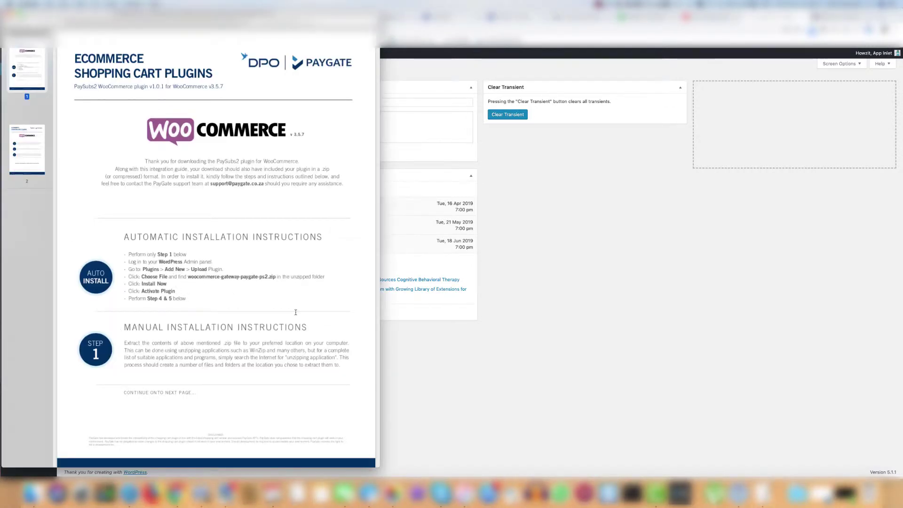
pyautogui.click(426, 352)
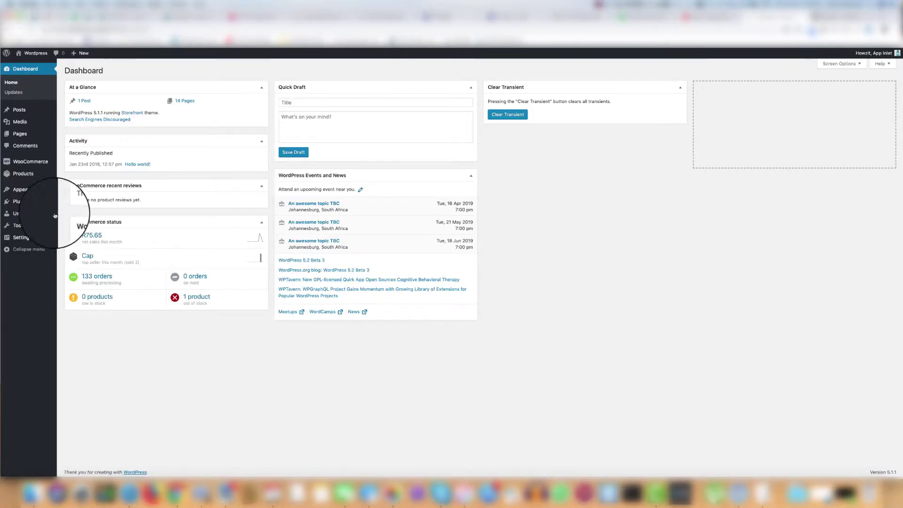
# Install the plugin in WordPress by uploading woocommerce-gateway-paygate-ps2.zip, and activate it.
pyautogui.moveTo(19, 202)
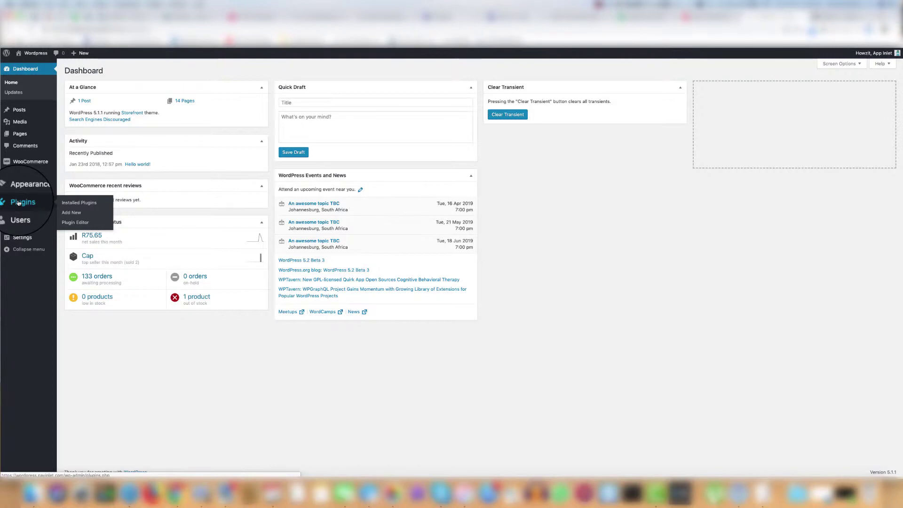
pyautogui.click(79, 213)
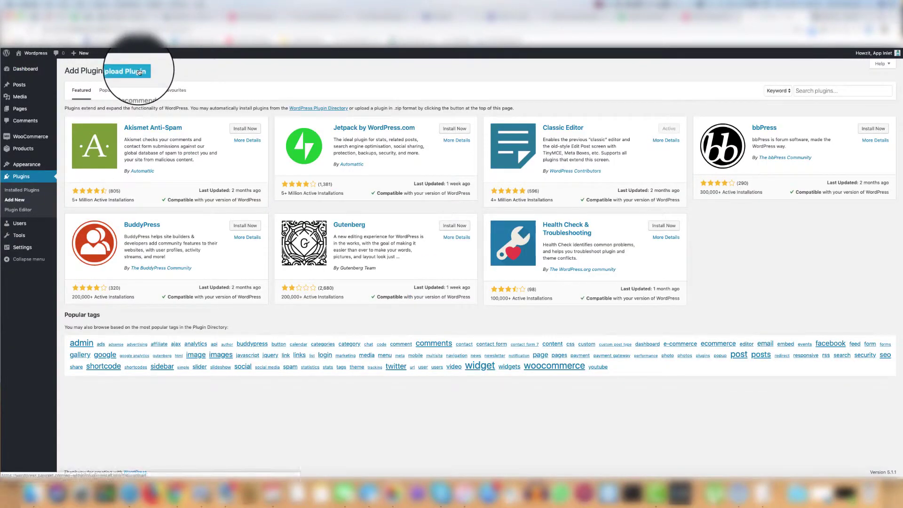
pyautogui.click(140, 72)
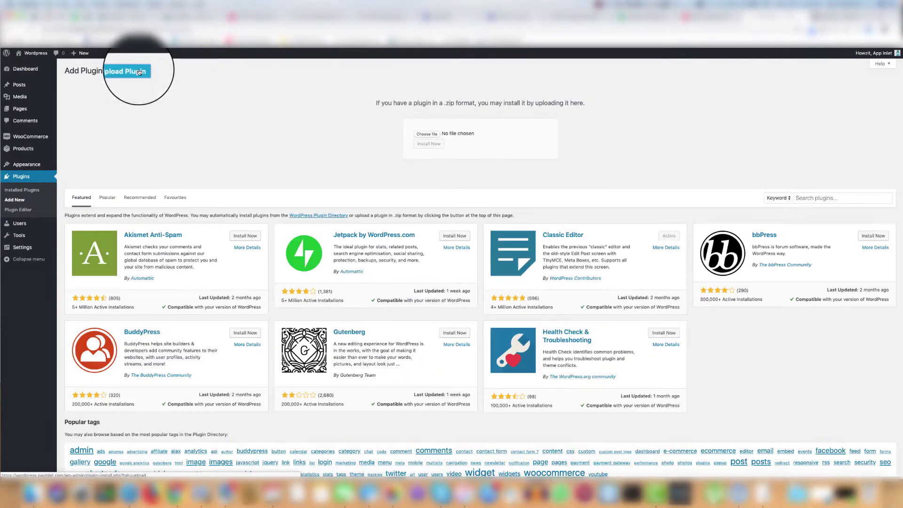
pyautogui.click(433, 134)
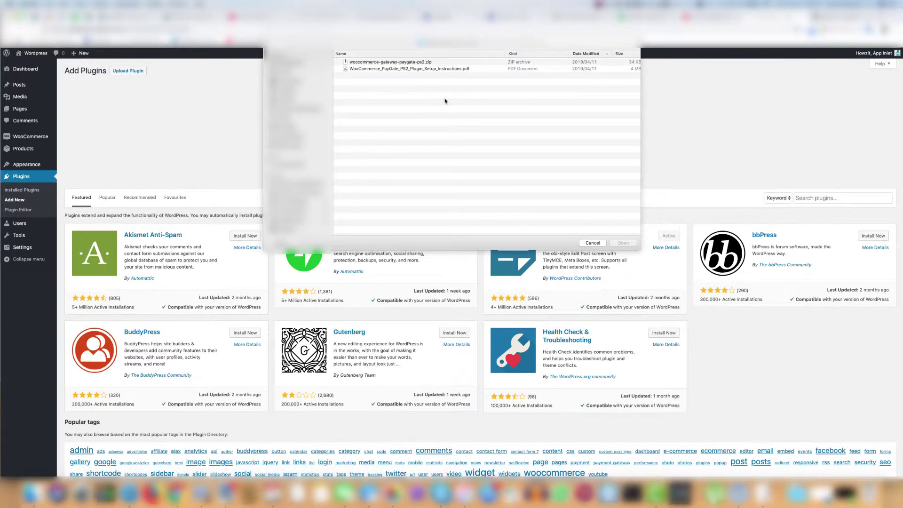
pyautogui.click(389, 63)
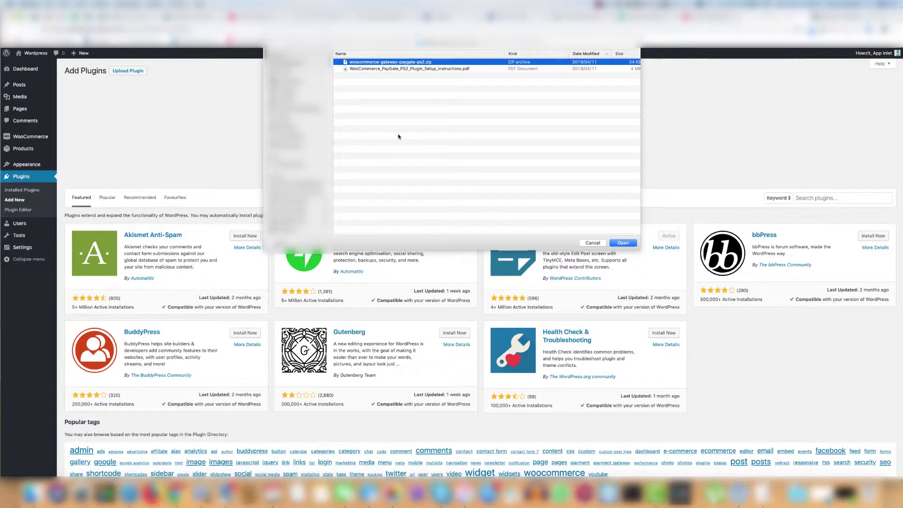
pyautogui.click(622, 243)
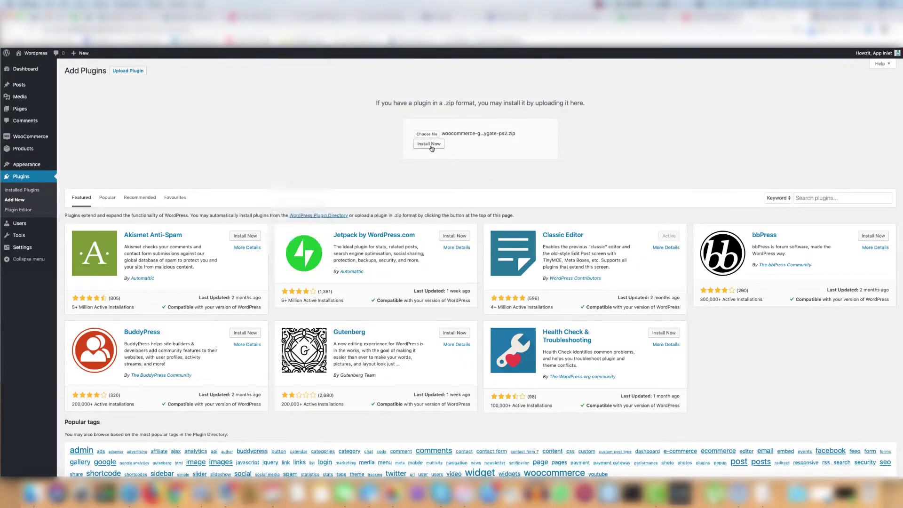
pyautogui.click(433, 146)
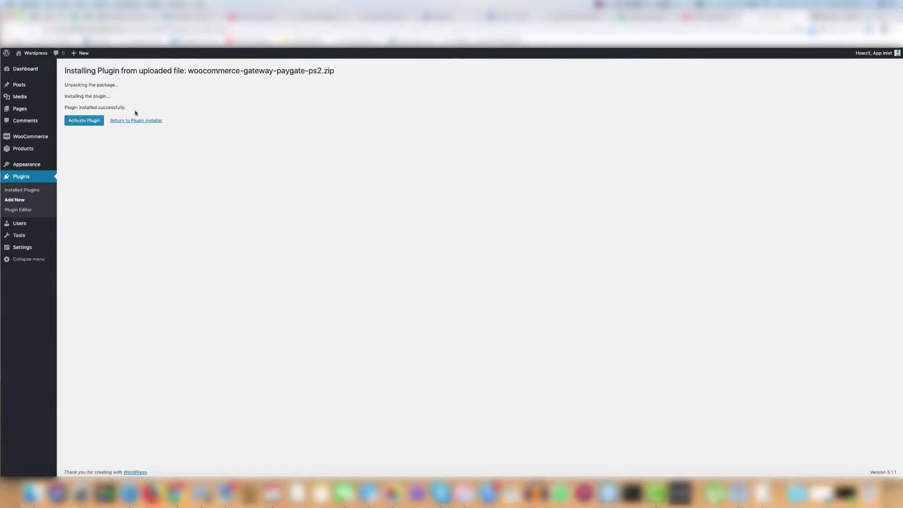
pyautogui.click(88, 124)
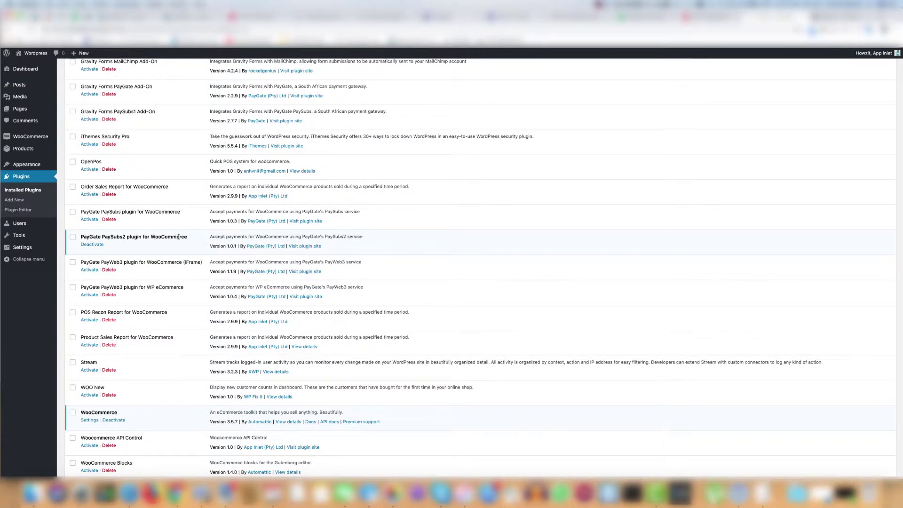
# Read step 4 of the PDF setup instructions about enabling PaySubs2 in the WooCommerce settings.
pyautogui.scroll(-10, 207, 300)
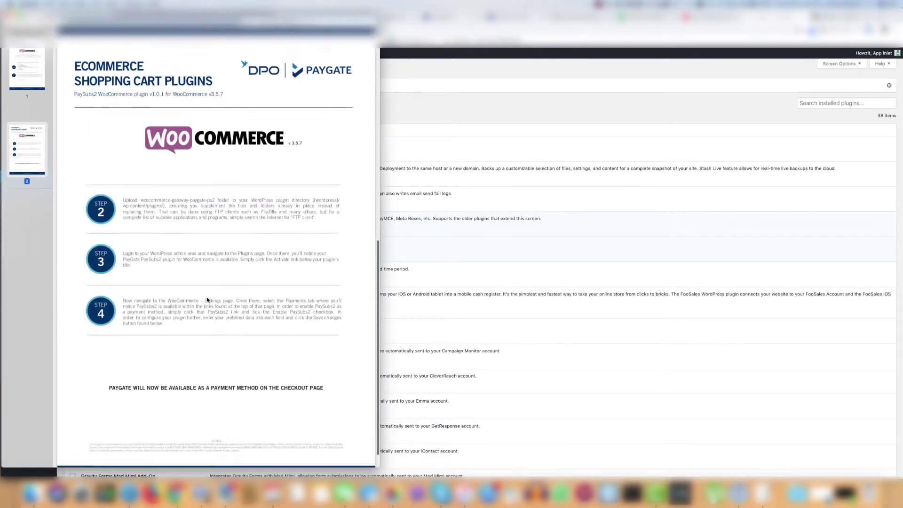
pyautogui.scroll(-2, 207, 300)
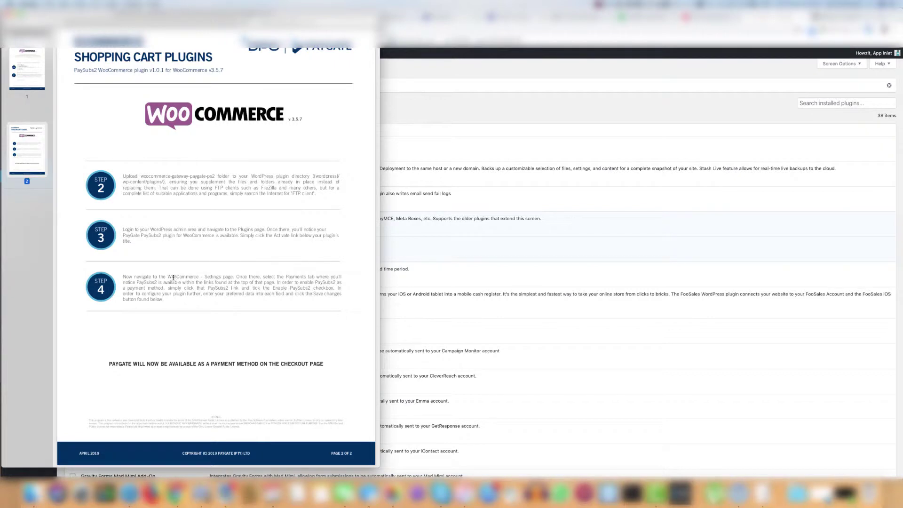
pyautogui.moveTo(168, 277); pyautogui.dragTo(224, 276)
pyautogui.click(429, 293)
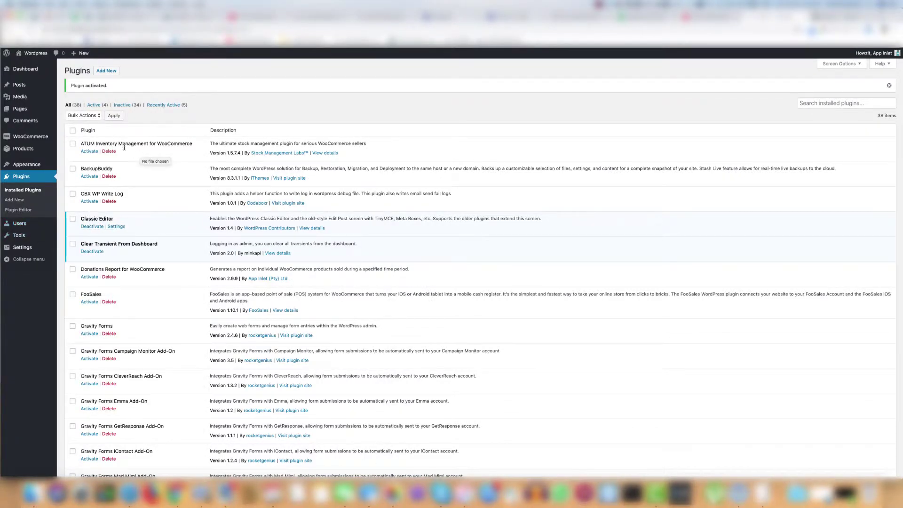
# Open the PayGate via PaySubs2 gateway configuration from the WooCommerce payment settings.
pyautogui.moveTo(33, 137)
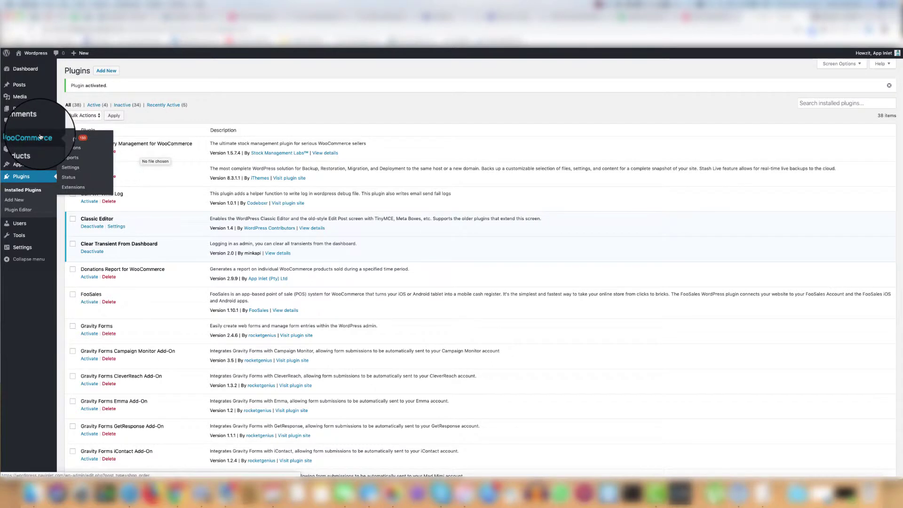
pyautogui.click(75, 171)
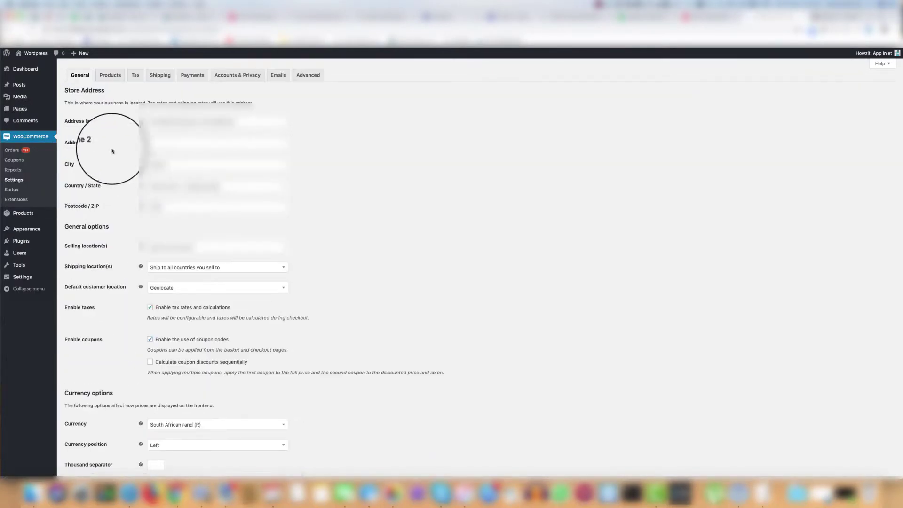
pyautogui.click(194, 79)
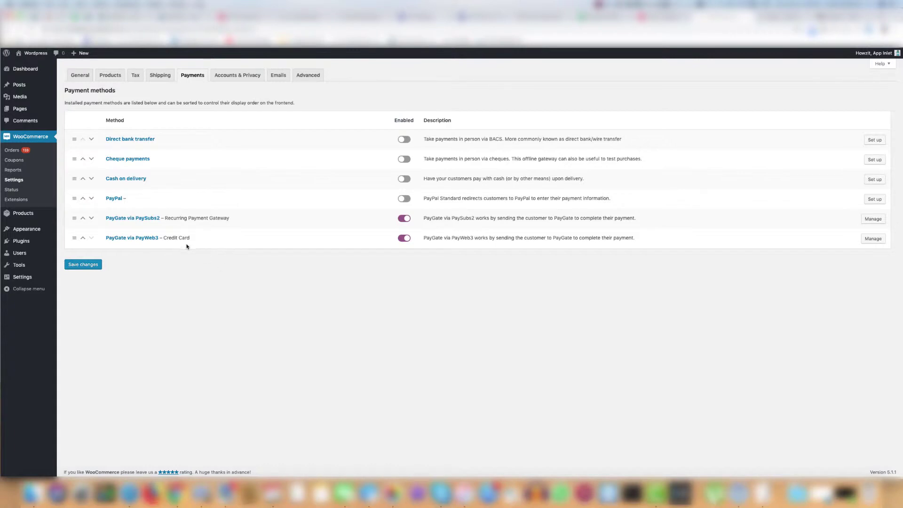
pyautogui.click(149, 219)
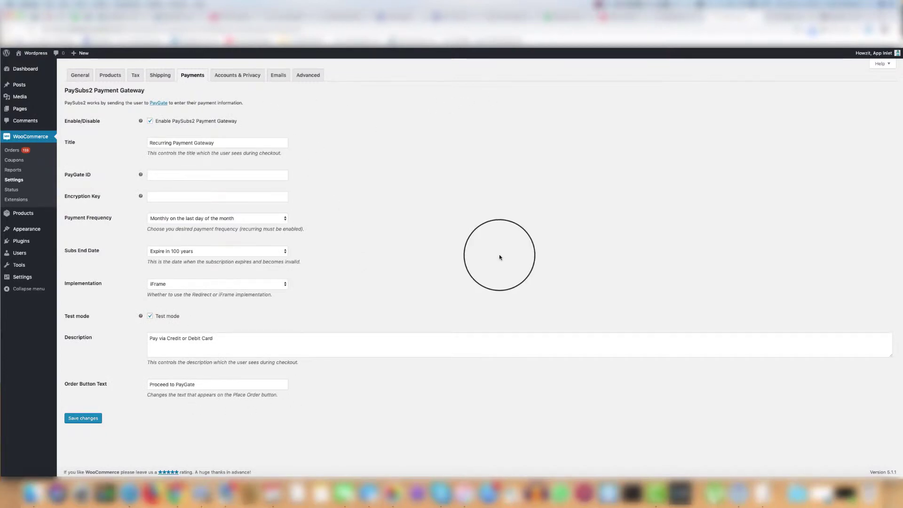
# Turn off test mode and check the PayGate ID and Encryption Key fields, including the key's help text.
pyautogui.click(150, 316)
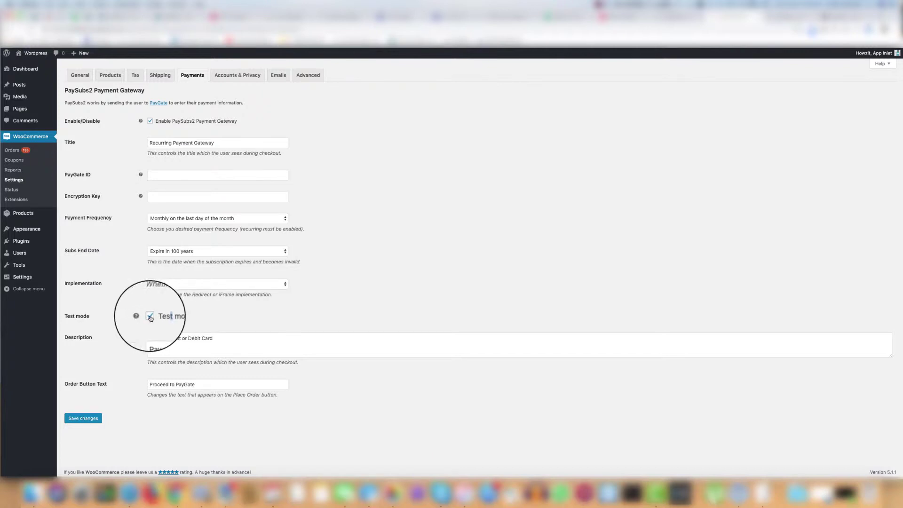
pyautogui.click(183, 174)
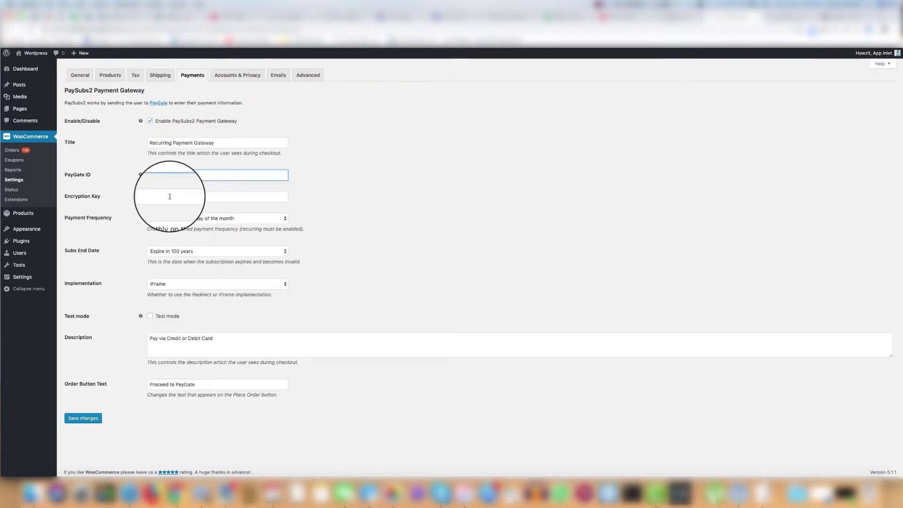
pyautogui.click(172, 197)
pyautogui.moveTo(143, 196)
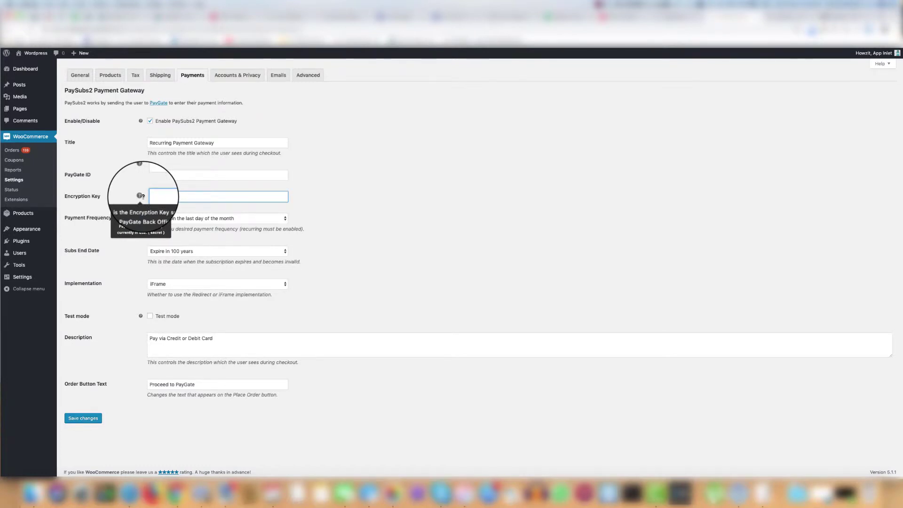
pyautogui.click(123, 205)
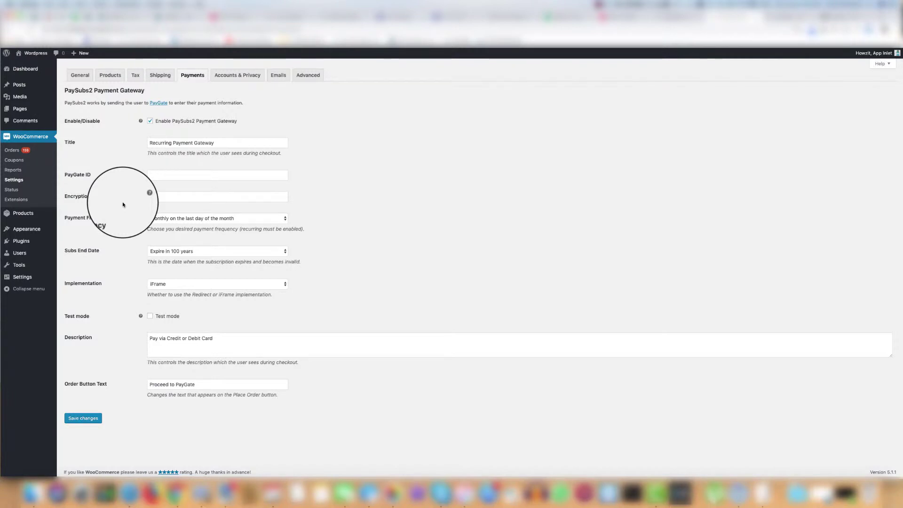
pyautogui.click(159, 177)
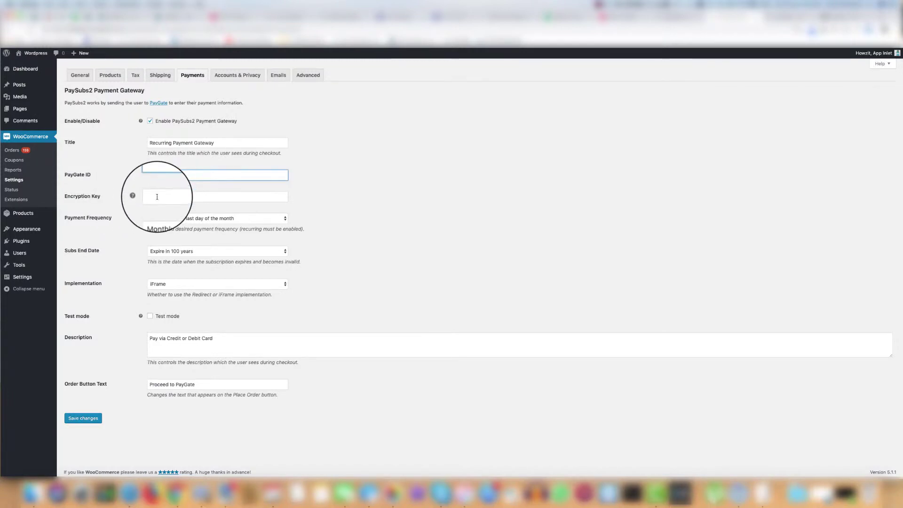
pyautogui.click(157, 196)
pyautogui.click(133, 295)
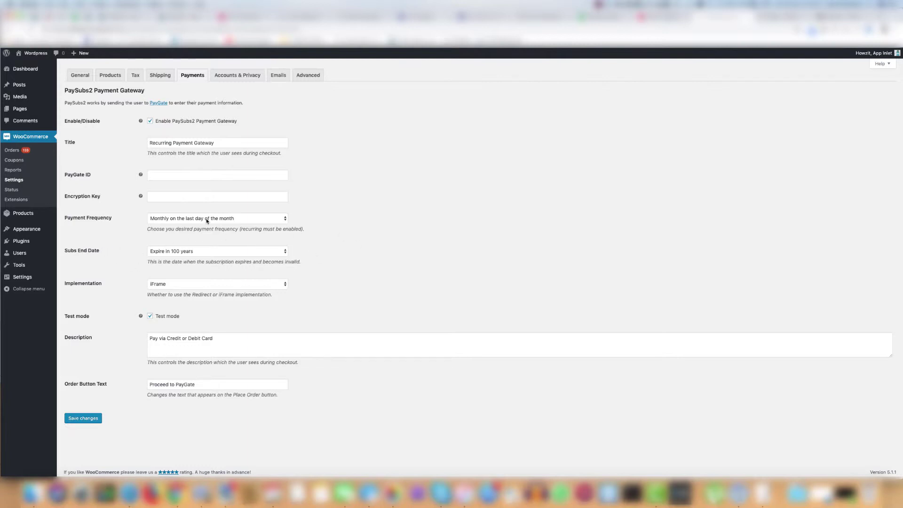
# Review the weekly and monthly choices available for the Payment Frequency, leaving the selection as it is.
pyautogui.click(286, 221)
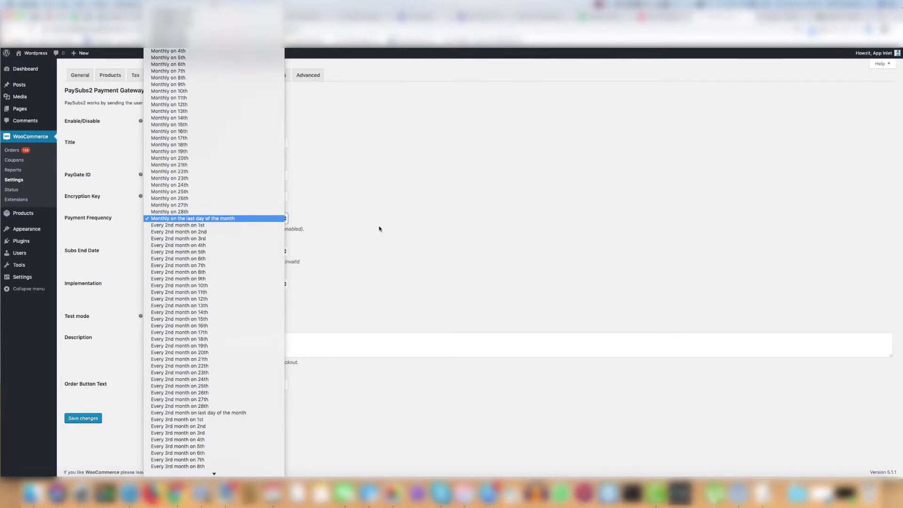
pyautogui.scroll(5, 249, 239)
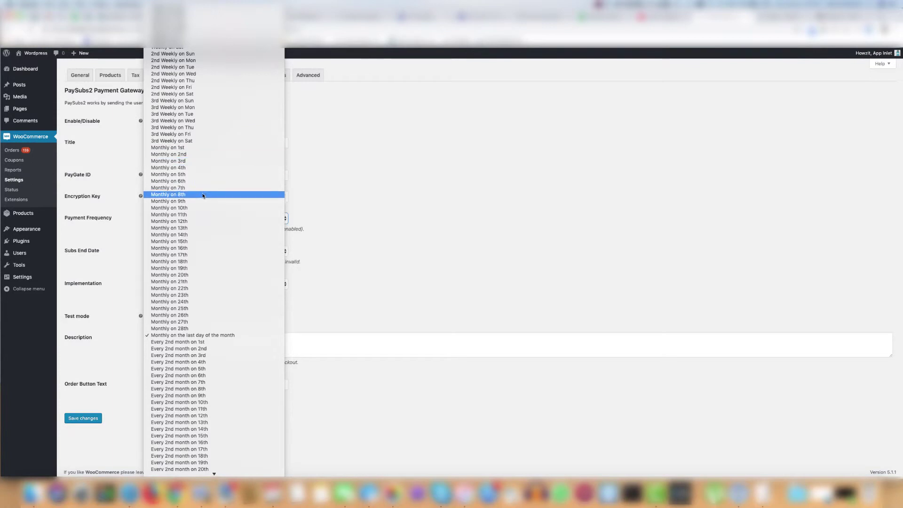
pyautogui.scroll(-10, 202, 200)
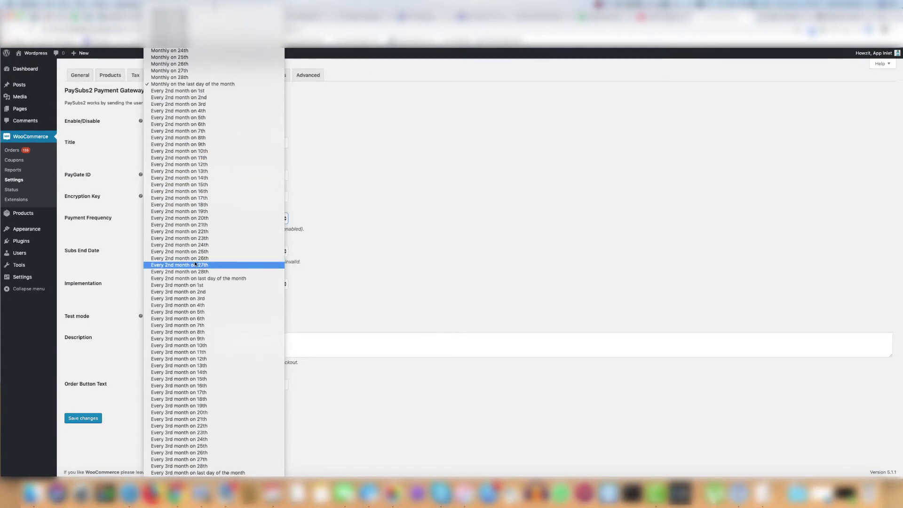
pyautogui.click(454, 297)
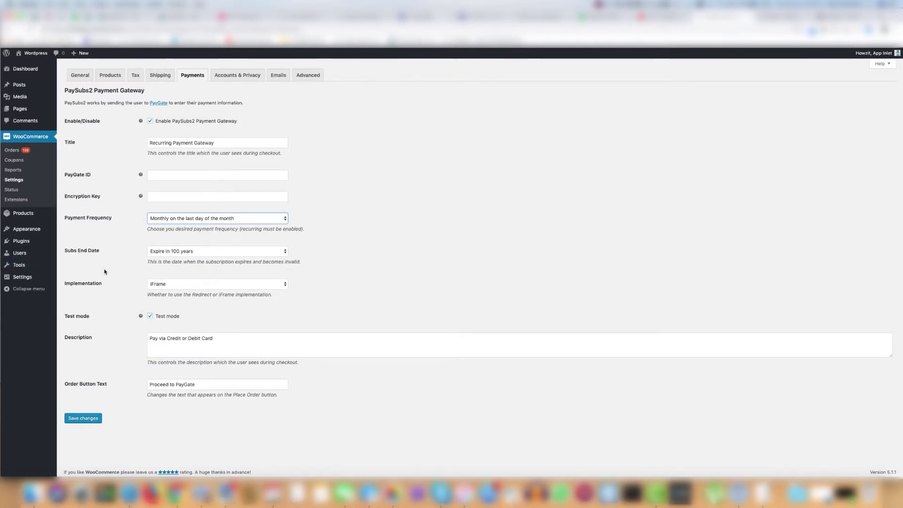
# Review the Subs End Date choices without changing them, and save the gateway settings with Implementation set to Redirect.
pyautogui.click(188, 254)
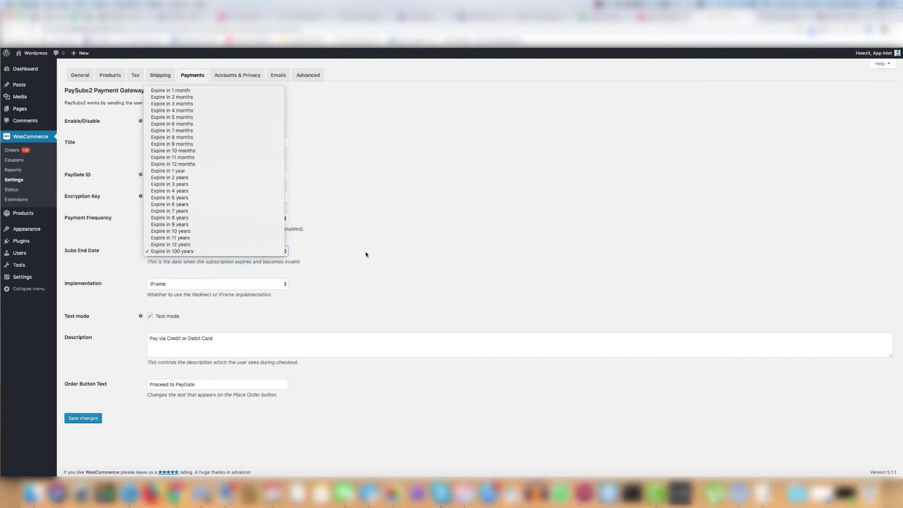
pyautogui.click(387, 277)
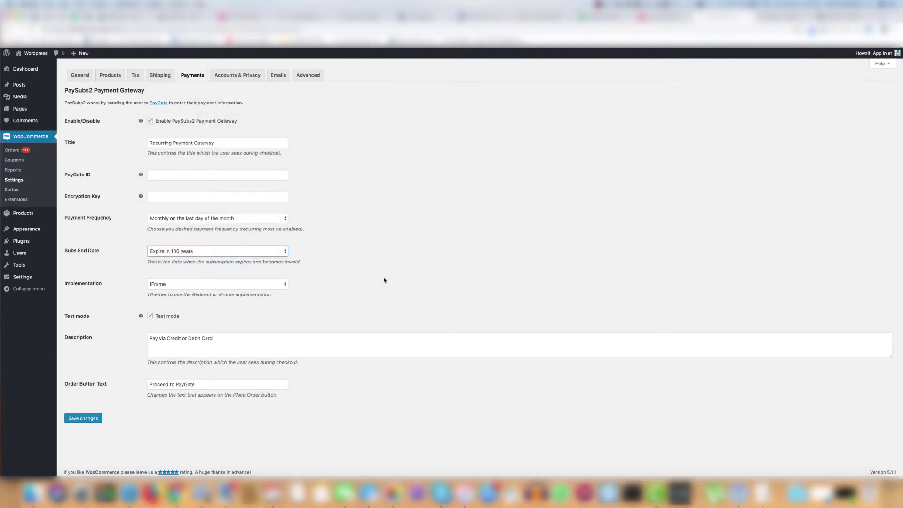
pyautogui.click(170, 285)
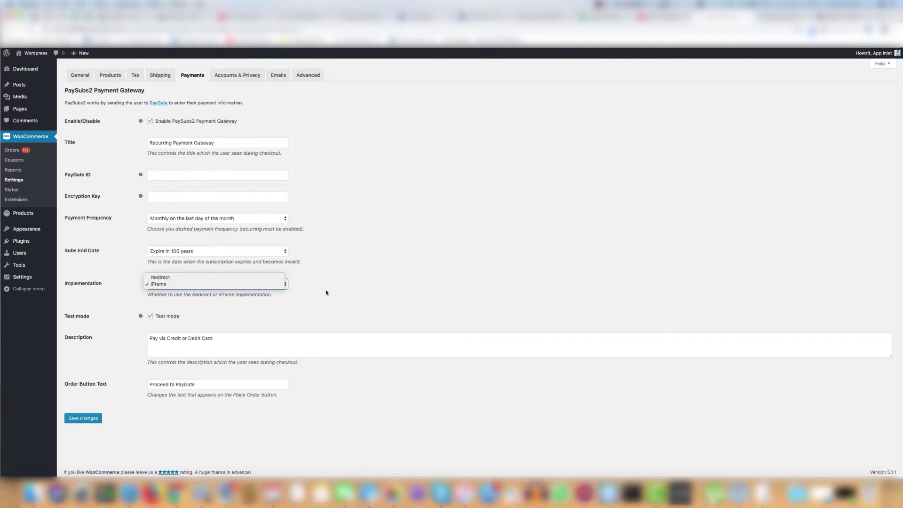
pyautogui.click(198, 278)
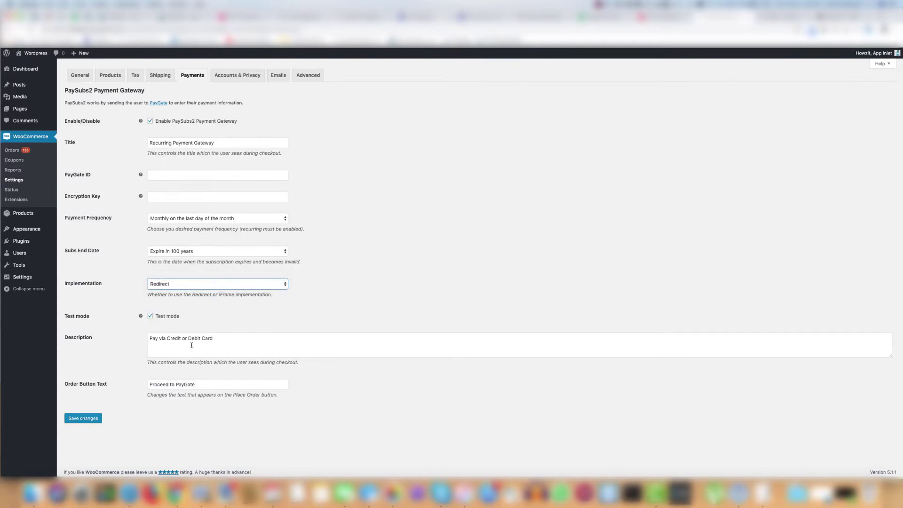
pyautogui.click(78, 418)
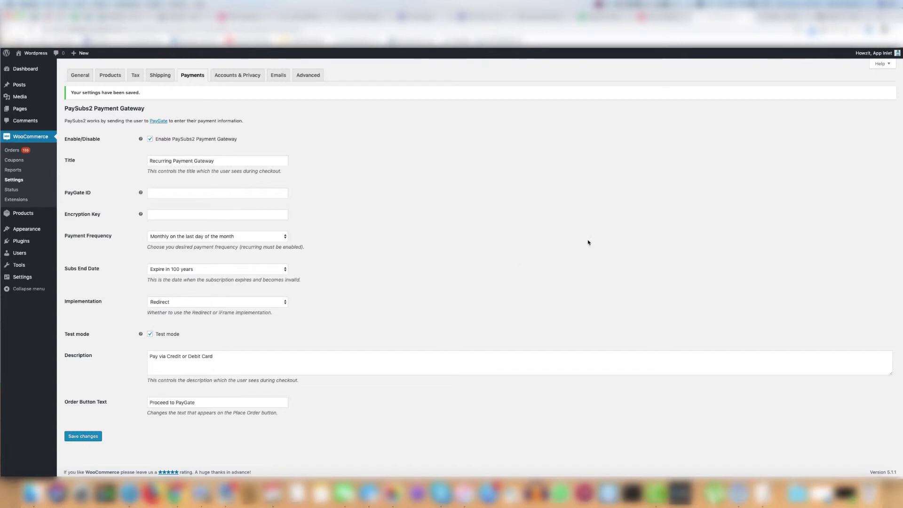
# Switch to the store's basket, proceed to checkout with the Hoodie, and look over the order's payment methods.
pyautogui.click(766, 19)
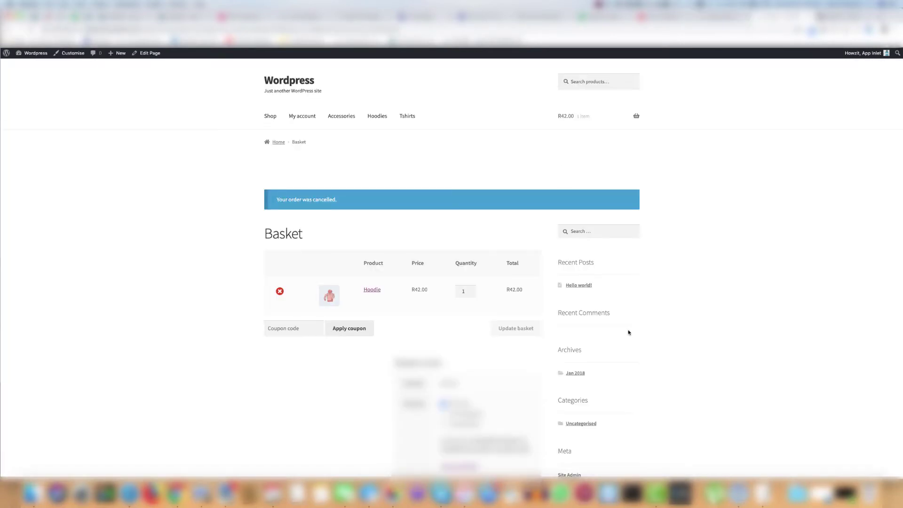
pyautogui.scroll(-5, 643, 332)
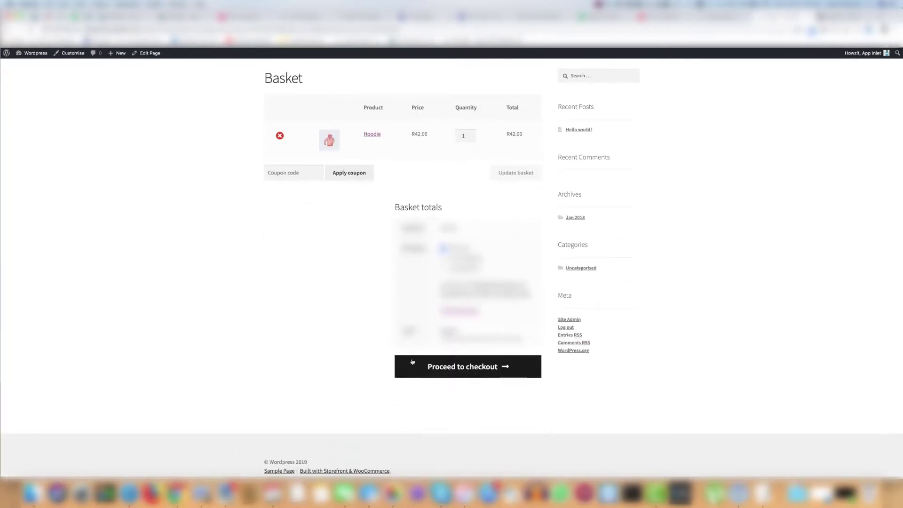
pyautogui.click(467, 367)
pyautogui.scroll(-10, 467, 368)
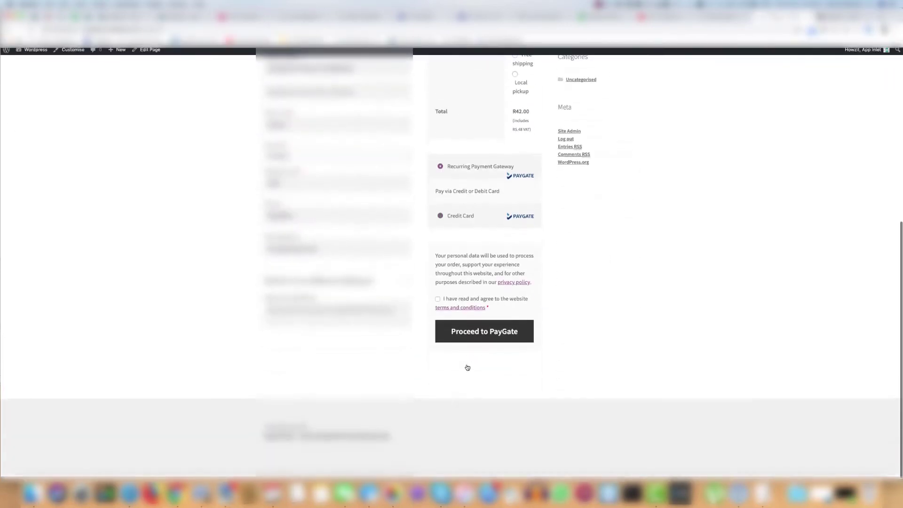
pyautogui.scroll(5, 467, 367)
pyautogui.scroll(-2, 467, 369)
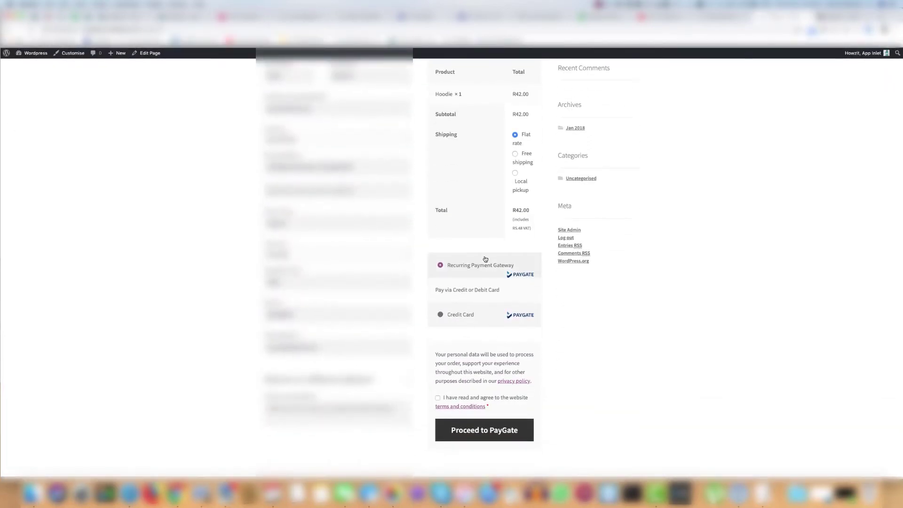
# Compare the Credit Card and Recurring Payment Gateway methods, keep Recurring Payment Gateway, accept the terms and conditions, and proceed to PayGate.
pyautogui.click(458, 314)
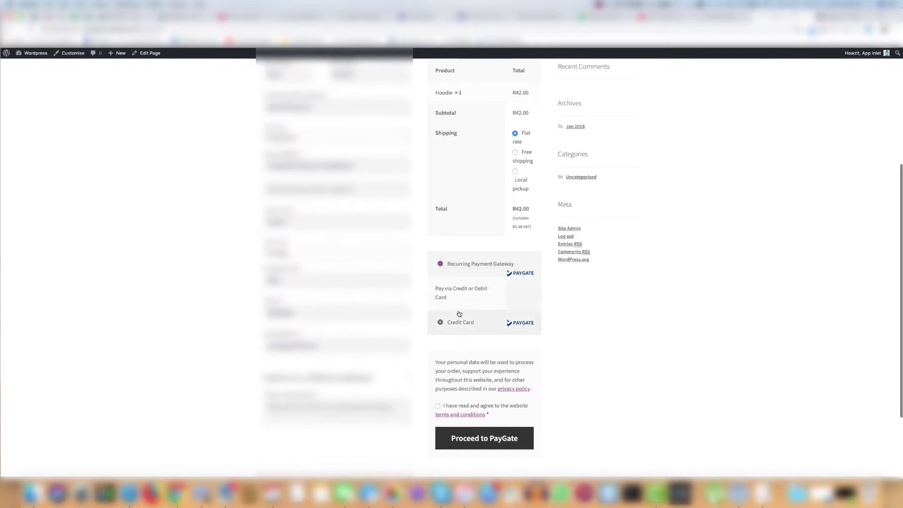
pyautogui.click(482, 270)
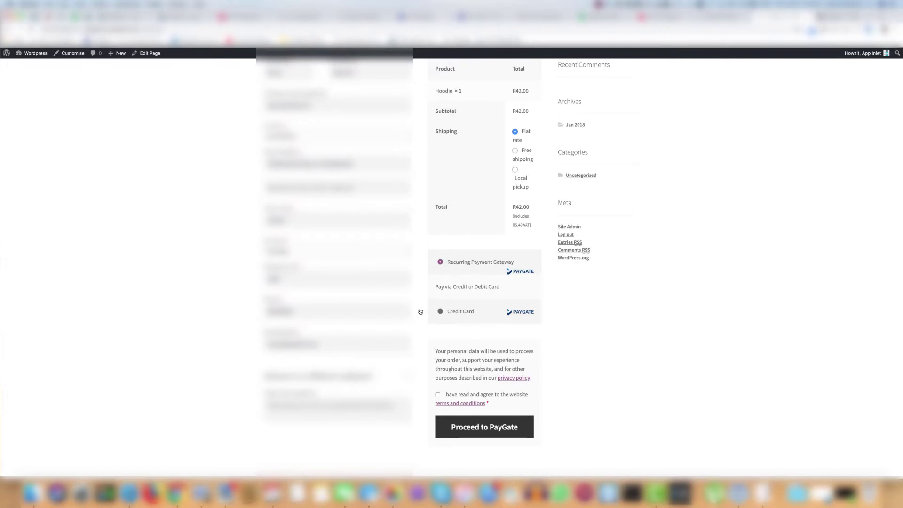
pyautogui.click(437, 395)
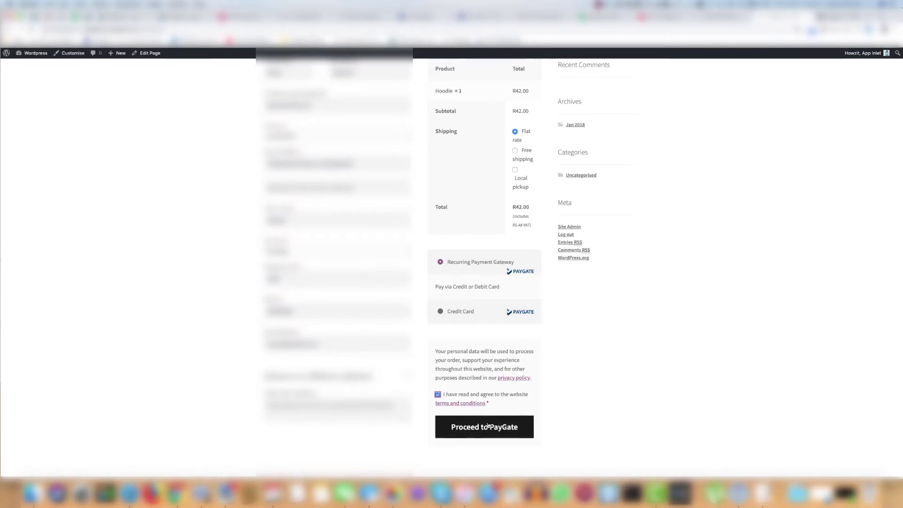
pyautogui.click(484, 427)
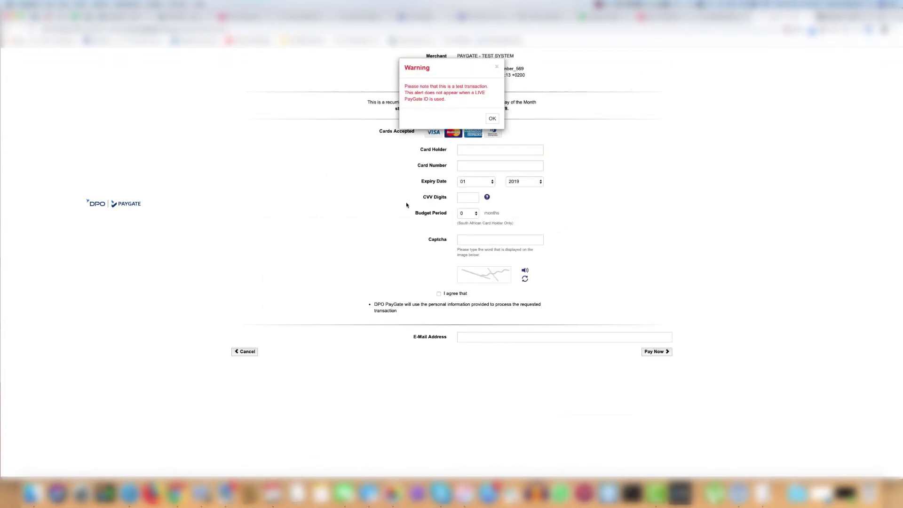
# Read and dismiss the test transaction warning, and go through the card holder, card number, expiry, CVV and captcha fields without filling them.
pyautogui.moveTo(405, 83); pyautogui.dragTo(465, 103)
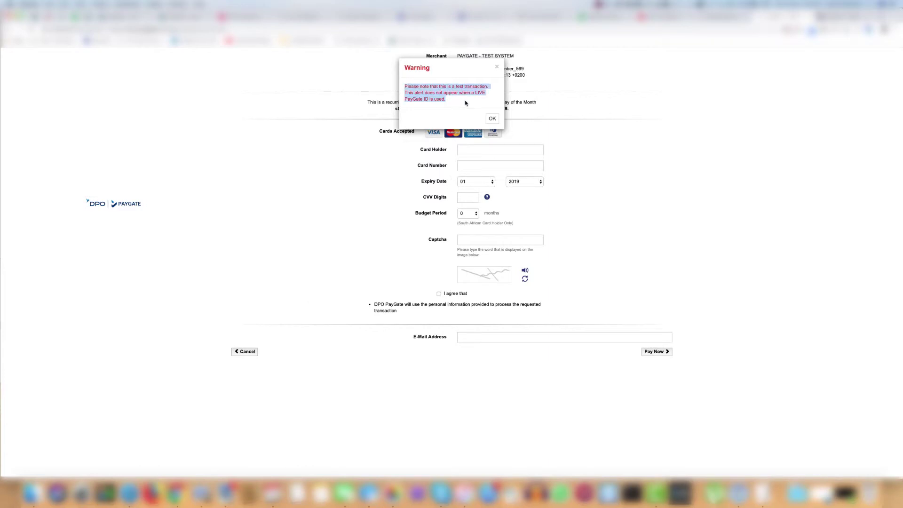
pyautogui.click(492, 119)
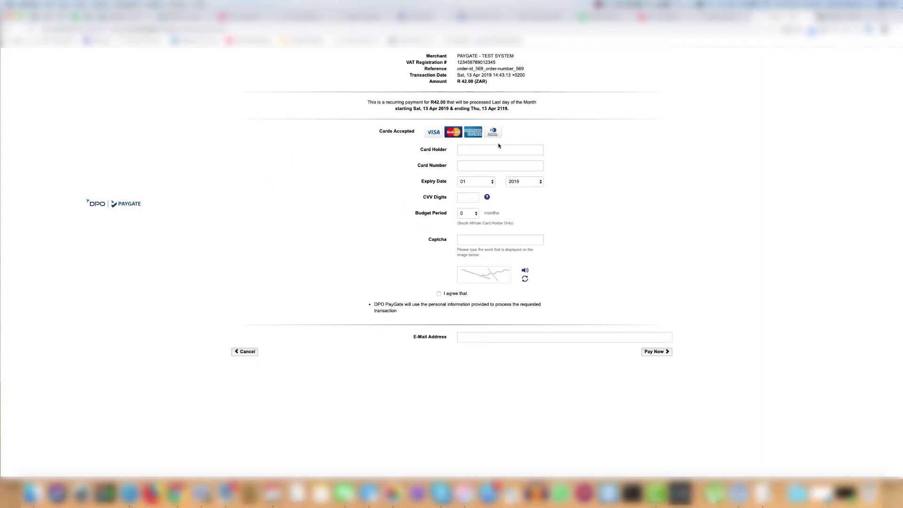
pyautogui.click(468, 151)
pyautogui.click(478, 166)
pyautogui.click(479, 182)
pyautogui.click(594, 199)
pyautogui.click(525, 240)
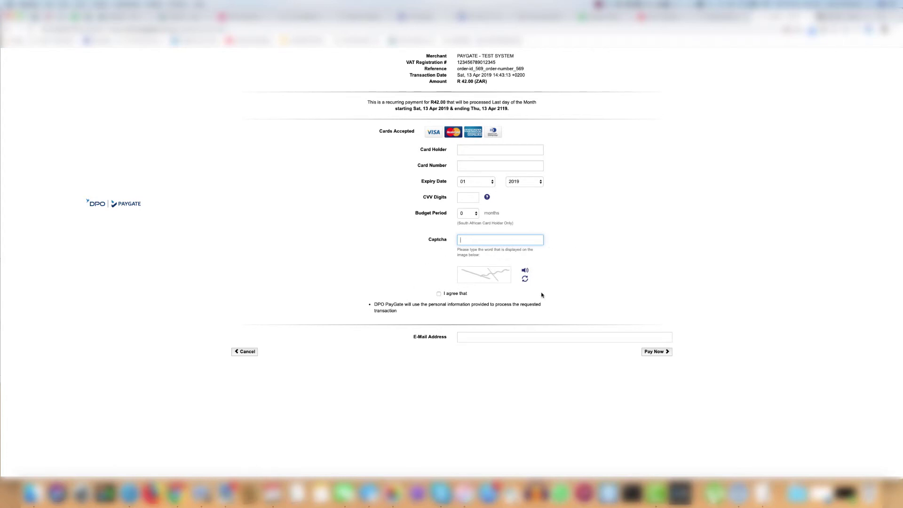
# Refresh the captcha image and agree to DPO PayGate's use of the personal information.
pyautogui.click(525, 278)
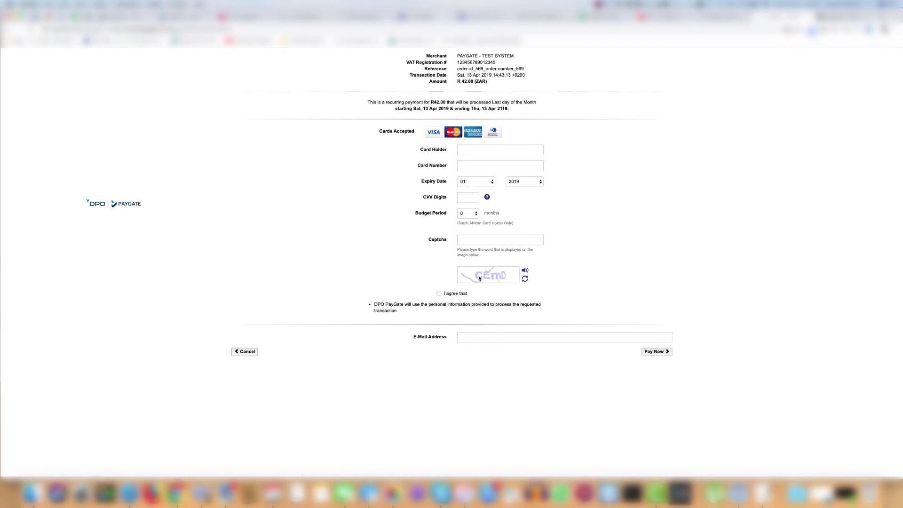
pyautogui.click(464, 240)
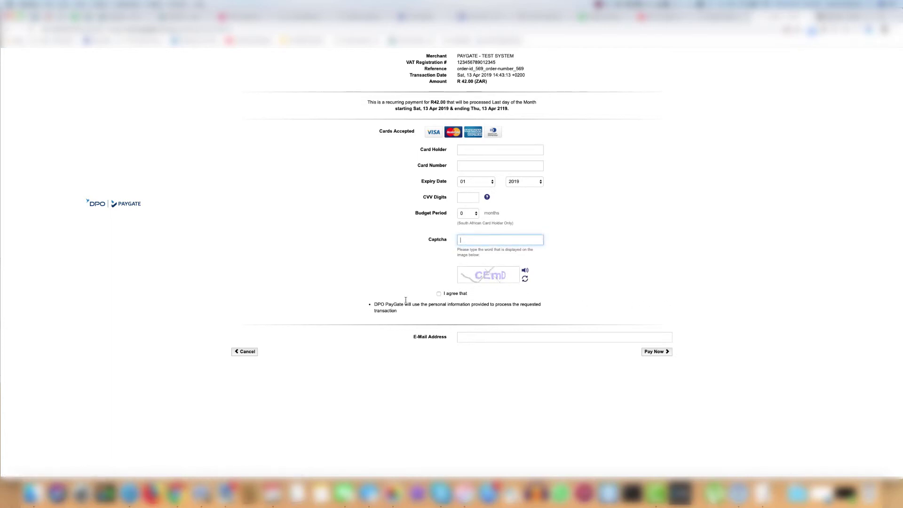
pyautogui.click(439, 293)
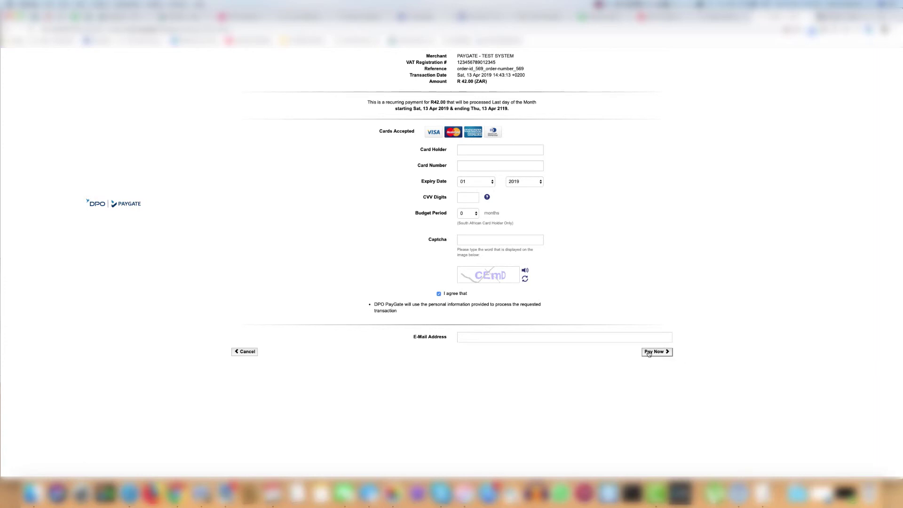
# Cancel the PayGate transaction, confirm the cancellation, and go to the basket's checkout option.
pyautogui.click(240, 352)
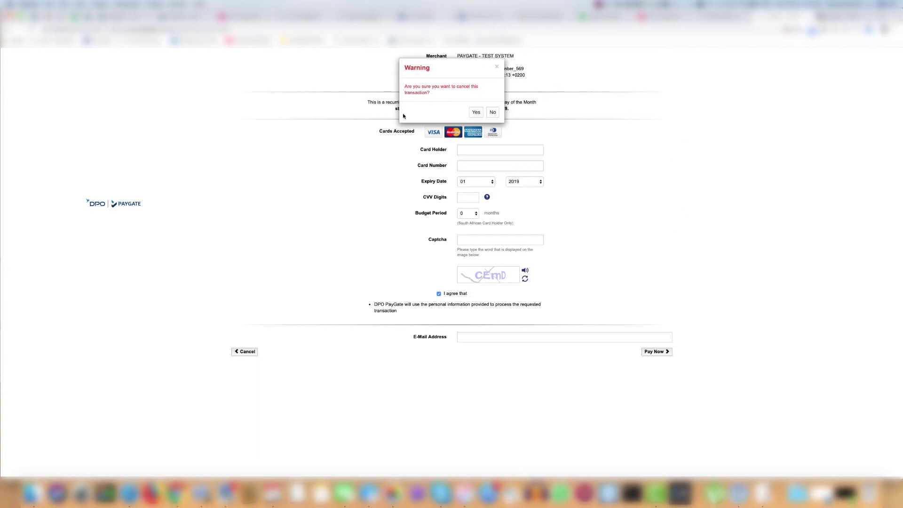
pyautogui.click(479, 113)
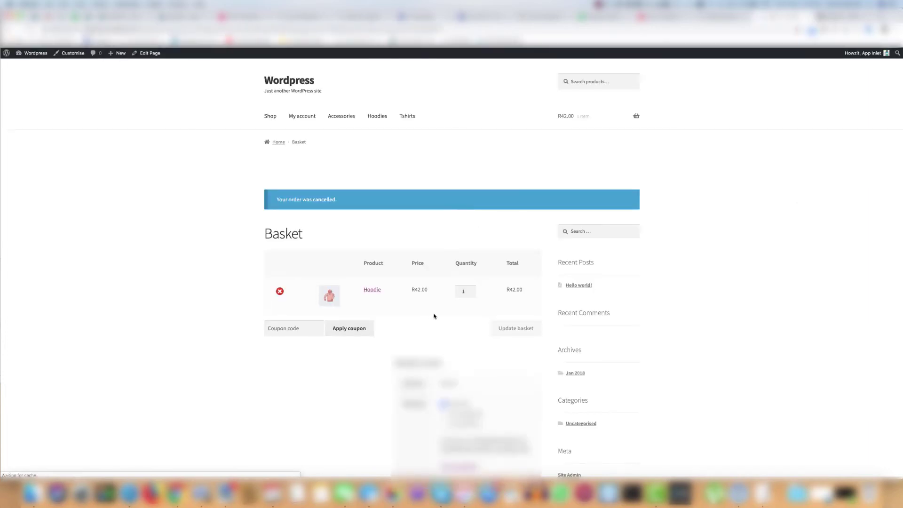
pyautogui.scroll(-5, 454, 318)
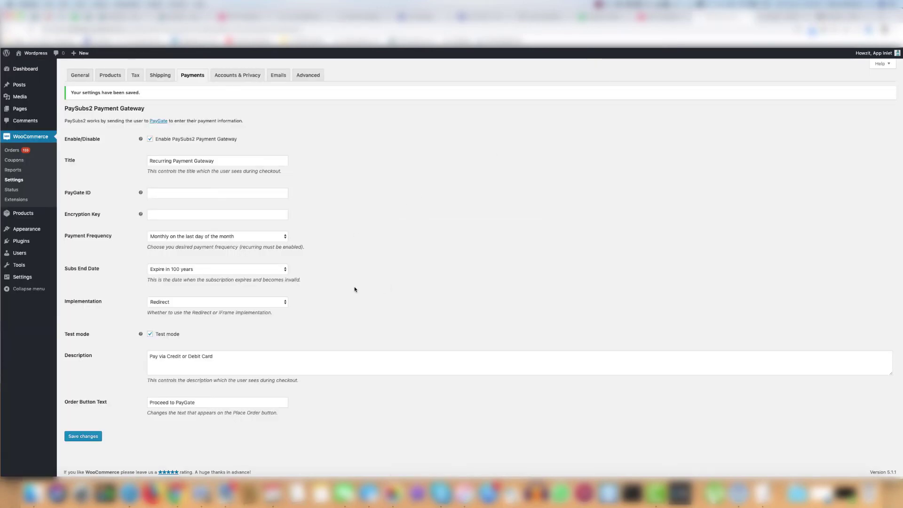
# Set the PaySubs2 gateway's Implementation to iFrame and save the settings.
pyautogui.click(169, 305)
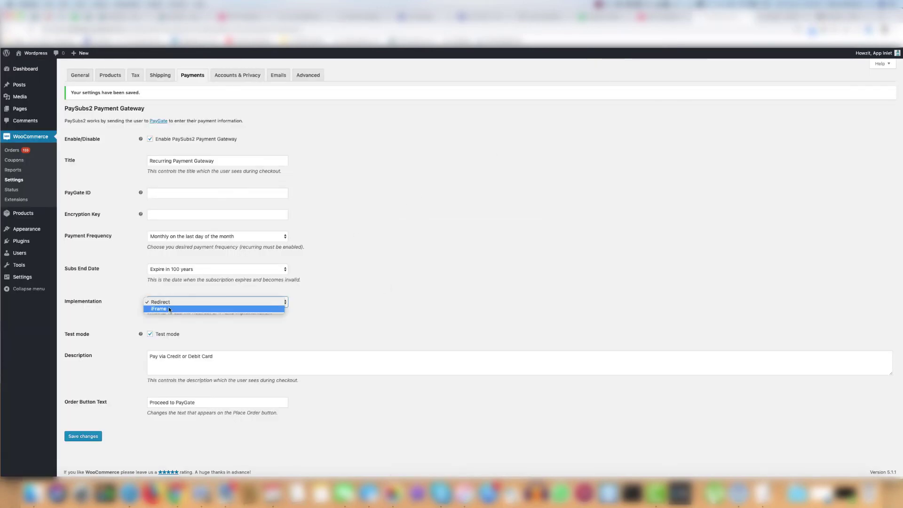
pyautogui.click(175, 311)
pyautogui.click(92, 437)
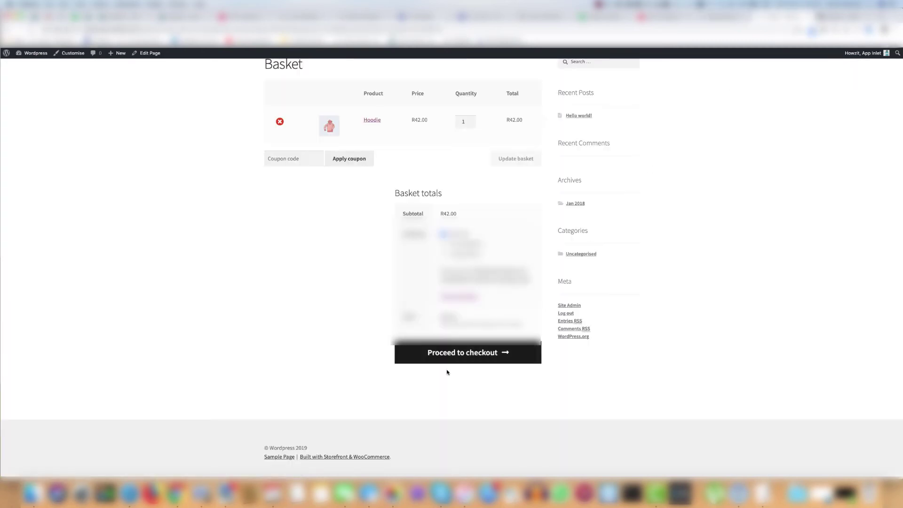
# Check out the basket again with Recurring Payment Gateway, accepting the terms and conditions and proceeding to PayGate.
pyautogui.click(469, 353)
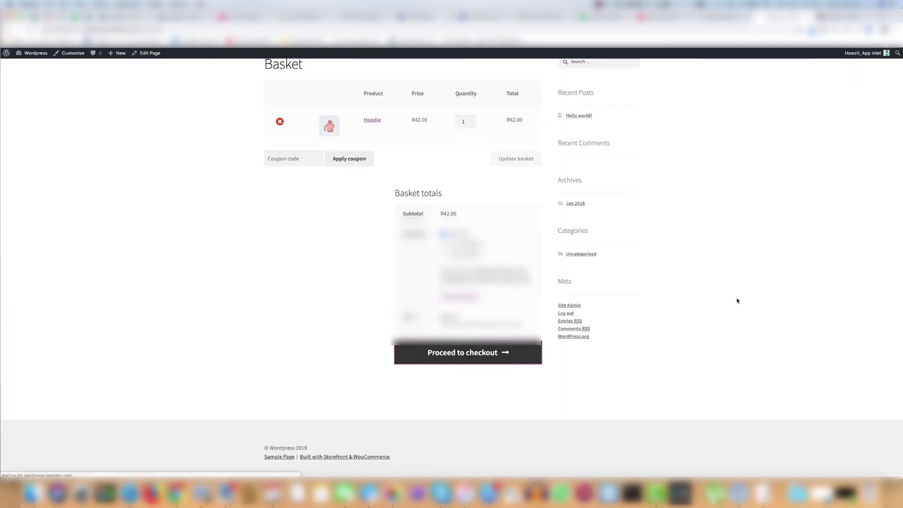
pyautogui.scroll(-6, 714, 297)
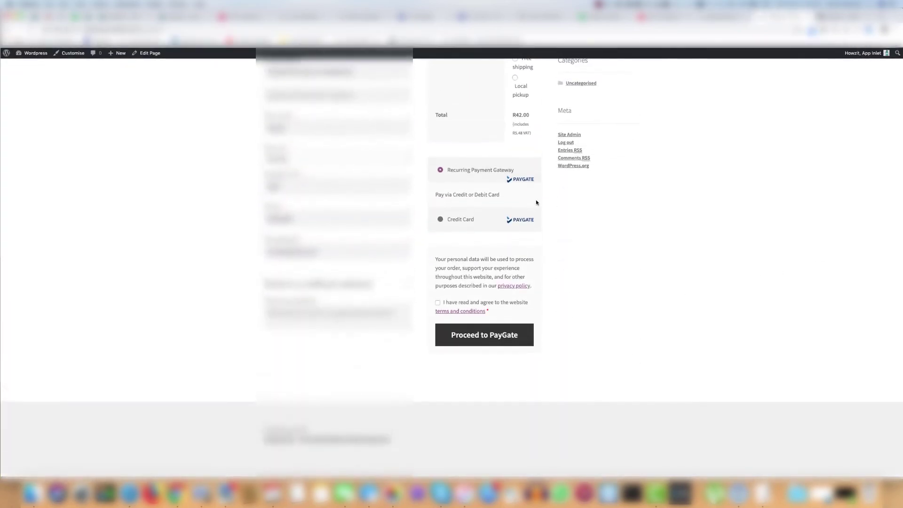
pyautogui.click(438, 302)
pyautogui.click(496, 345)
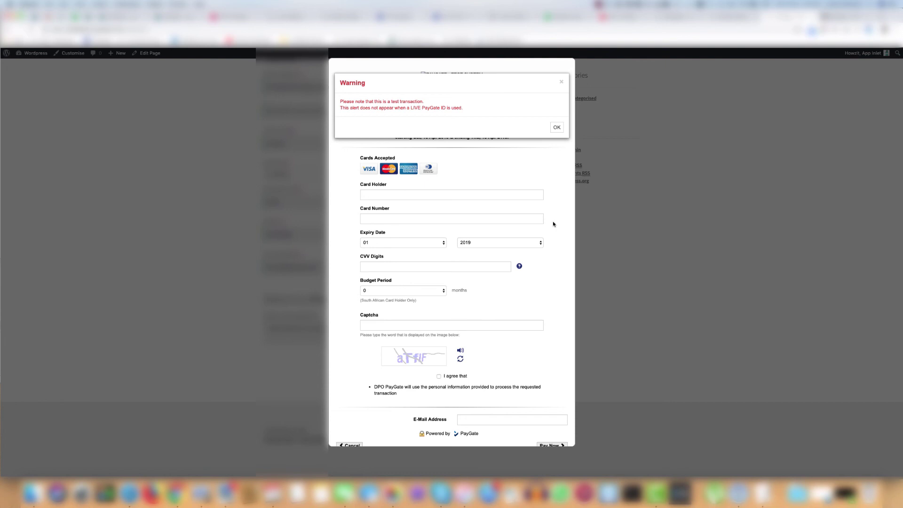
# Dismiss the test transaction warning, look over the embedded iFrame payment form, and cancel the payment.
pyautogui.click(557, 127)
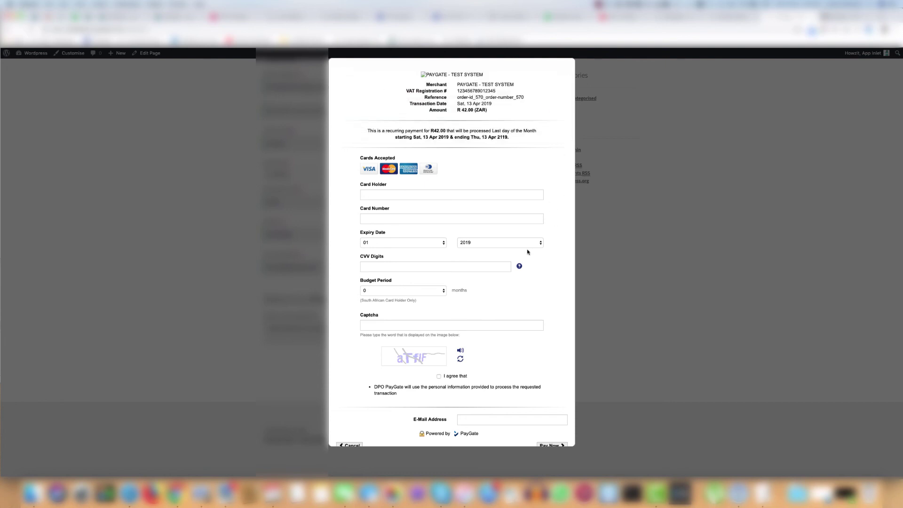
pyautogui.scroll(-1, 526, 249)
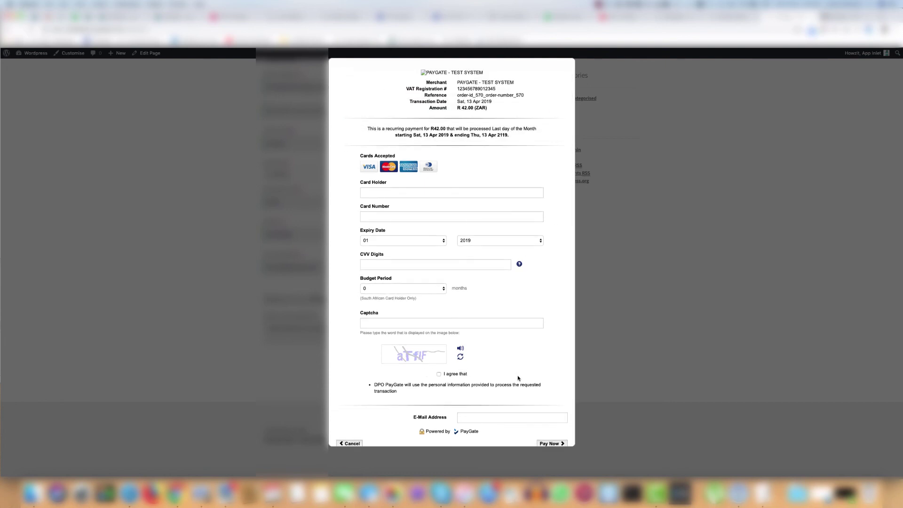
pyautogui.click(356, 439)
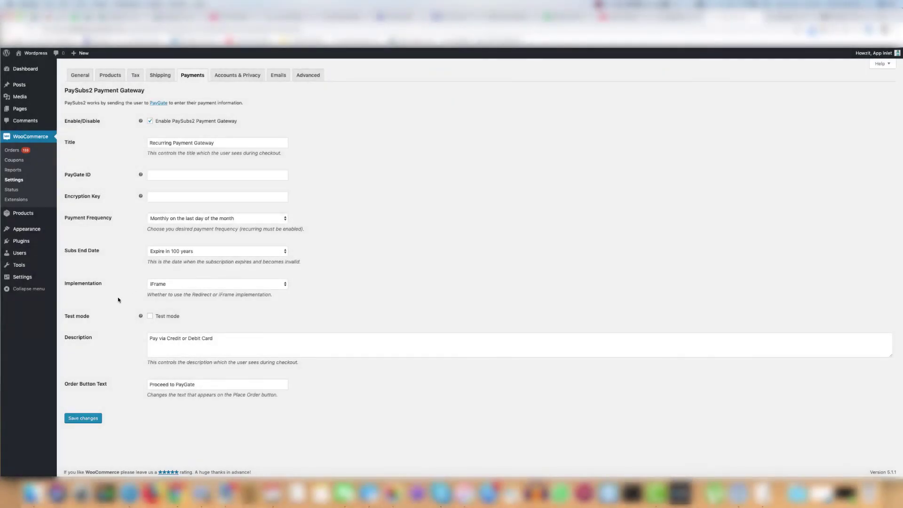
pyautogui.click(597, 4)
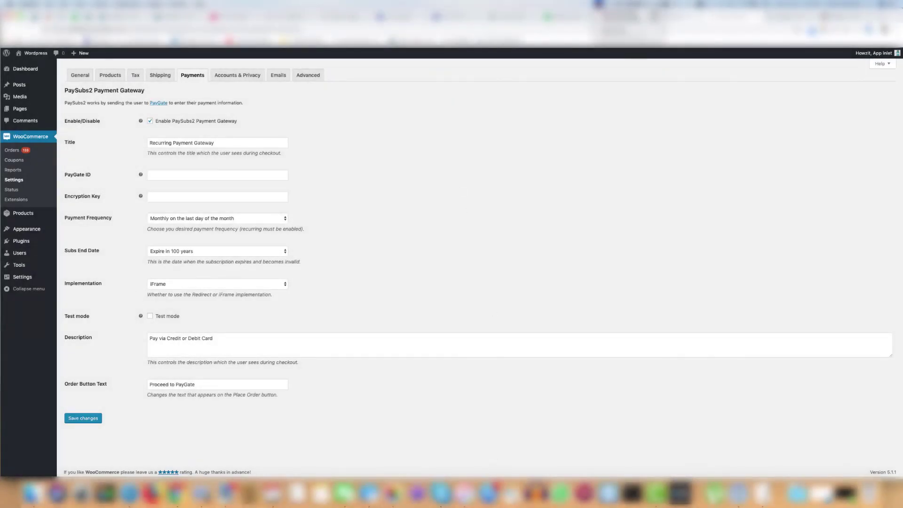